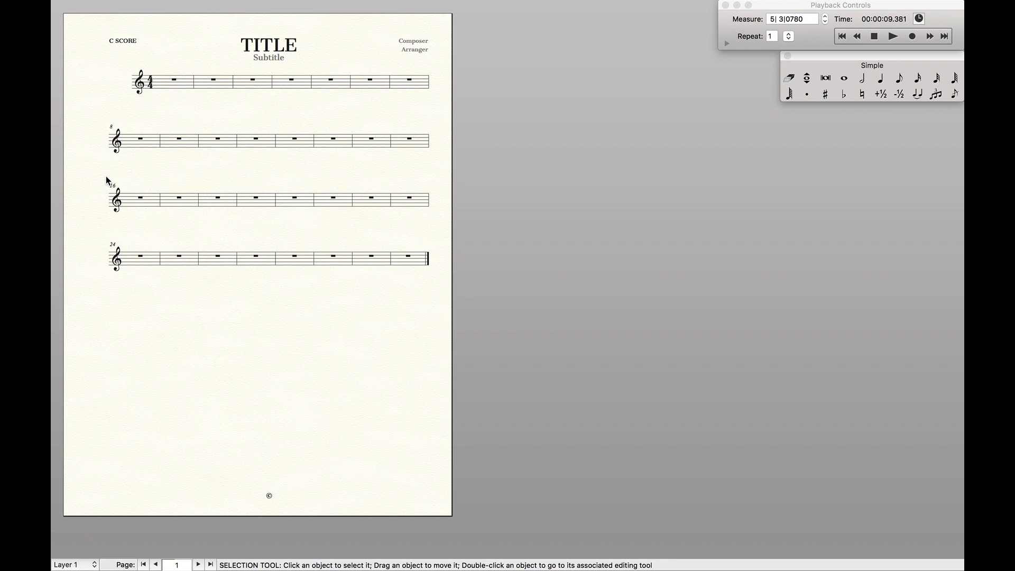
- Create a new score through the document setup wizard with the title SDLFKJ S:DLKFJ
key("super+n")
left_click(687, 344)
left_click(472, 127)
left_click(544, 154)
left_click(683, 345)
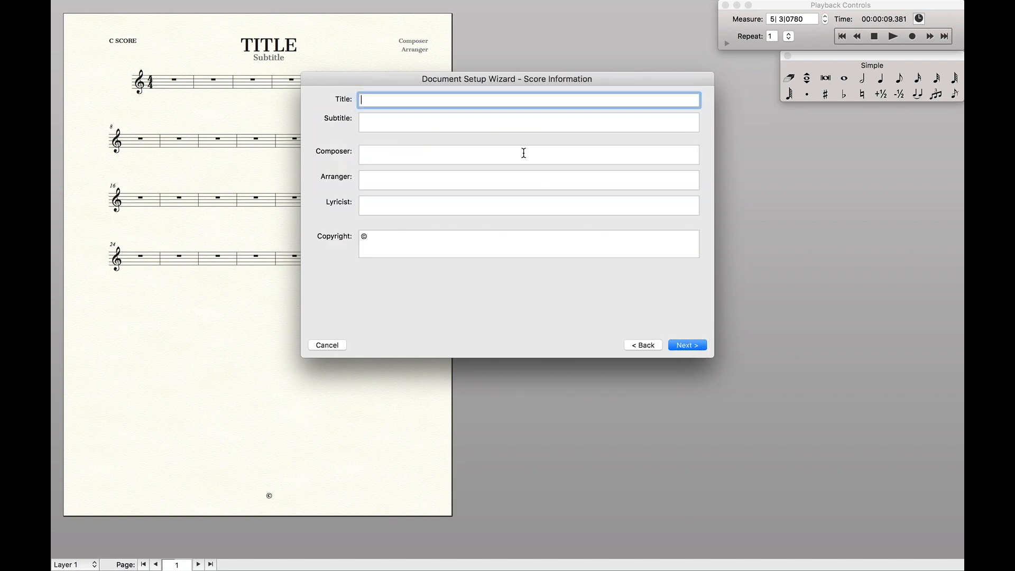
type("SDLFKJ S:DLKFJ")
key("Return")
key("Return")
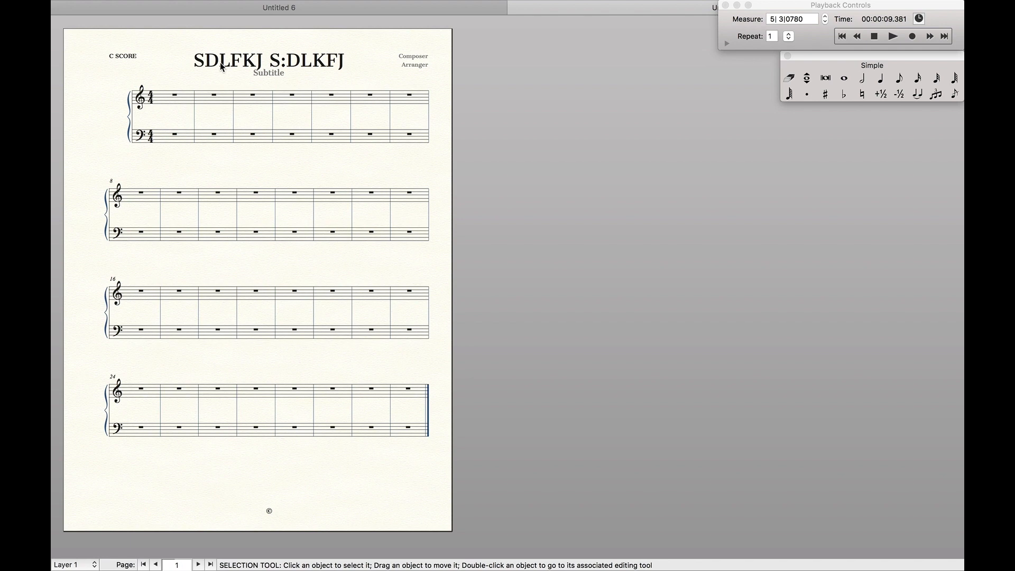
- Zoom in and switch between the score and the linked part to compare their measure numbering
key("super+equal")
key("super+equal")
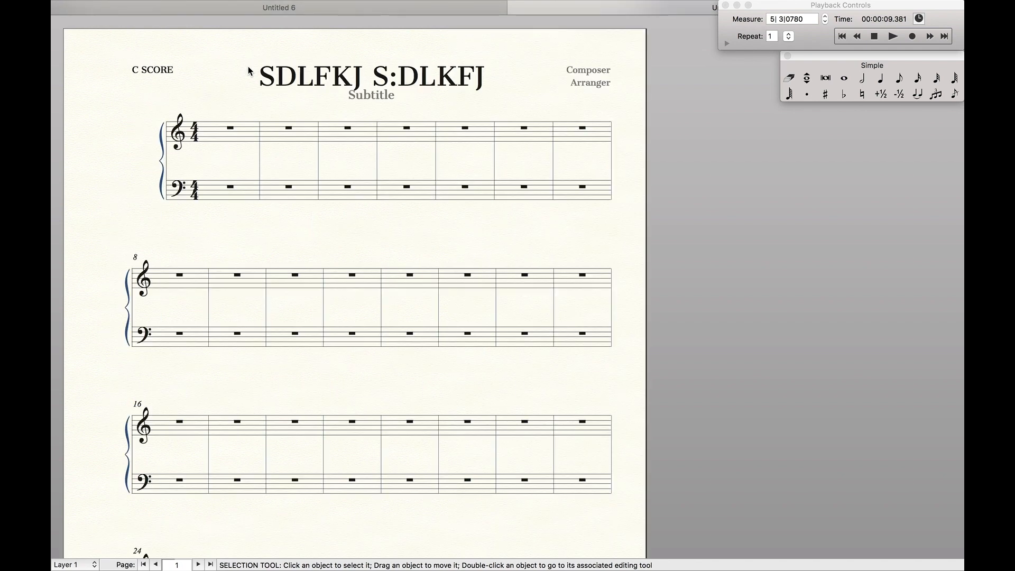
key("alt+super+period")
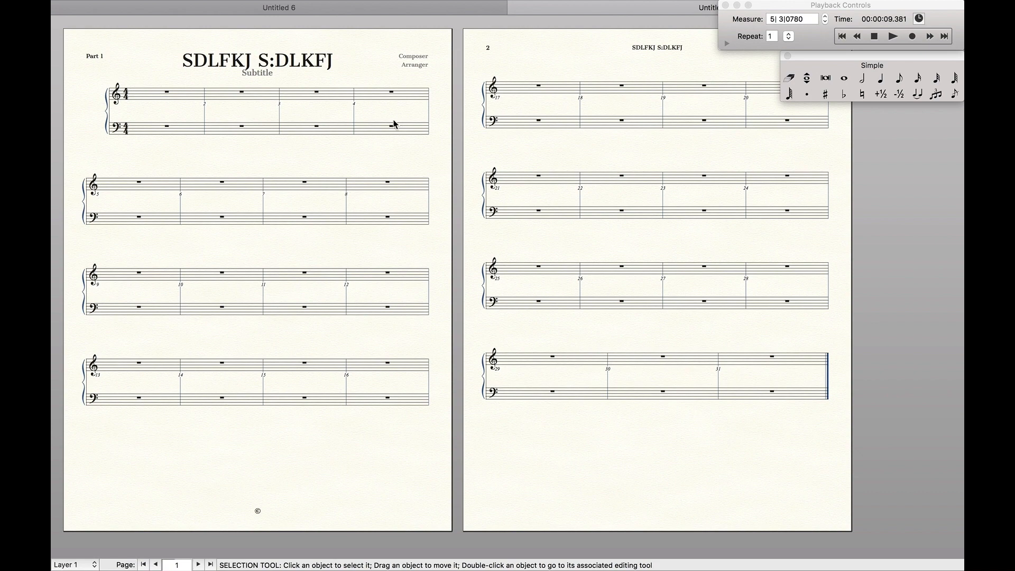
scroll(661, 118, "right", 10)
scroll(708, 145, "down", 2)
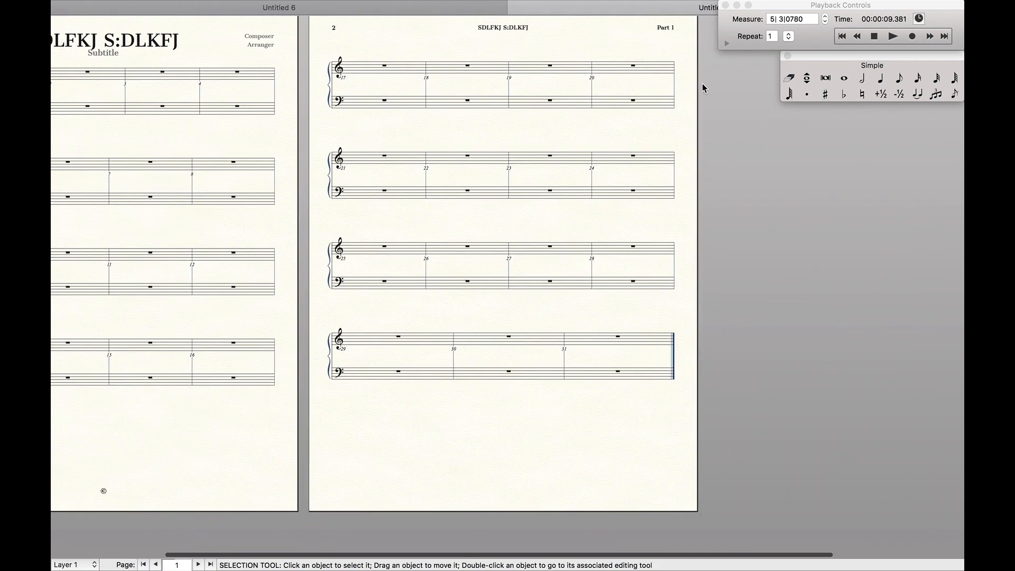
scroll(661, 23, "up", 2)
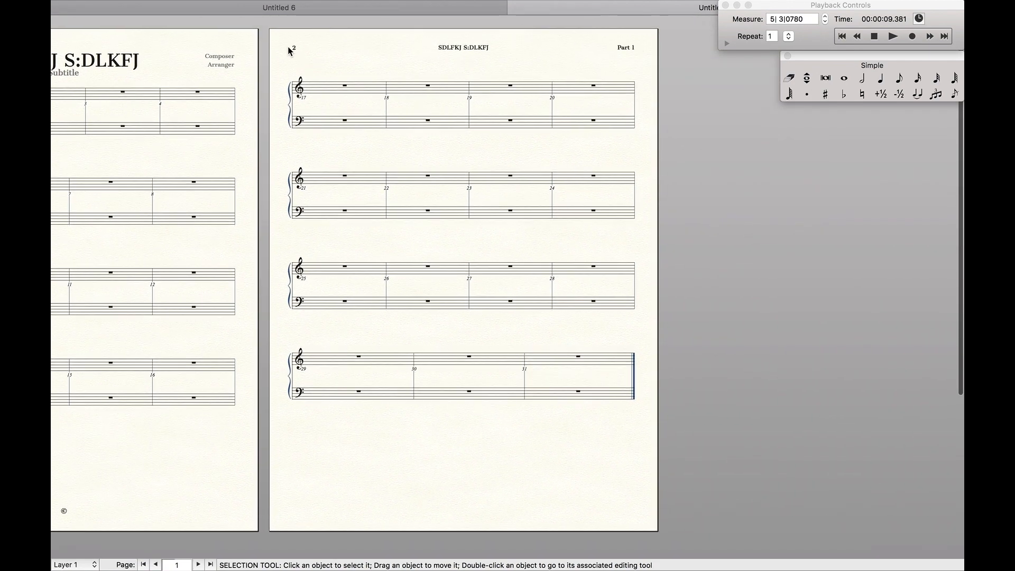
scroll(631, 55, "left", 10)
key("alt+super+slash")
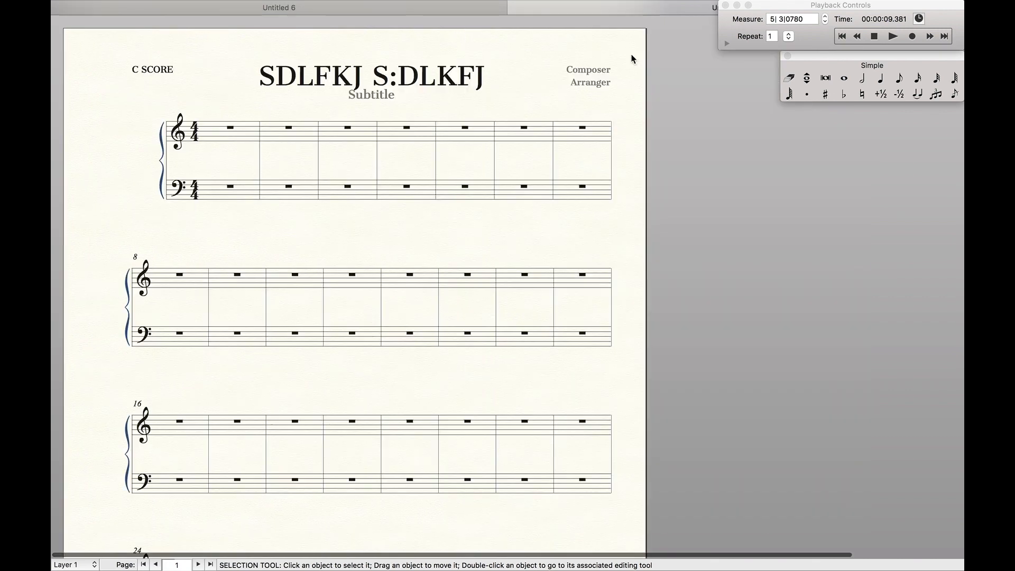
- Add rit., a tempo and a boxed 4 expression above the second, third and fourth measures
key("ctrl+e")
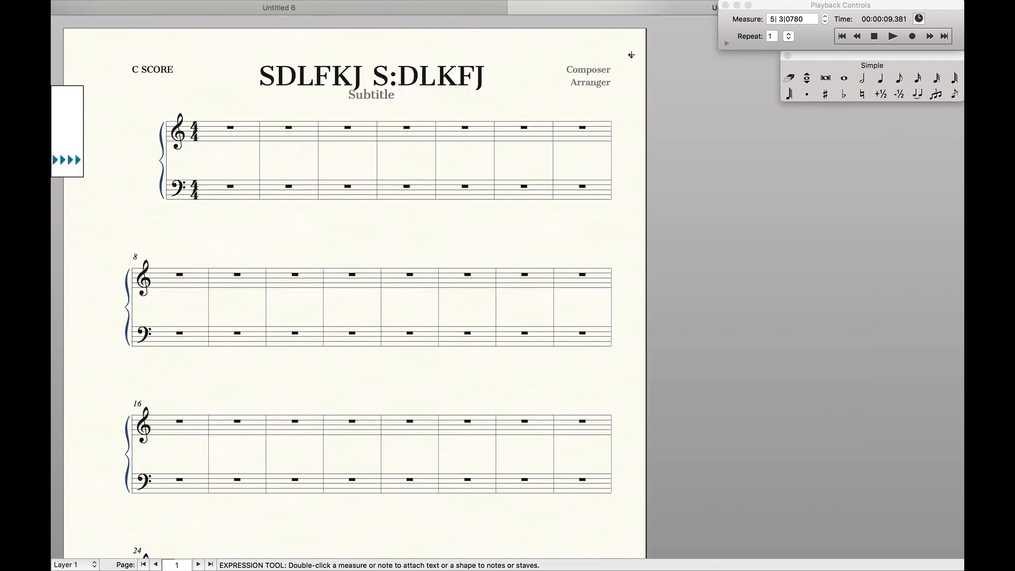
left_click(263, 132)
left_click(316, 126)
left_click(396, 131)
left_click(844, 78)
- Enter a whole note with tremolo slashes in the fifth measure of the top staff
left_click(458, 134)
key("ctrl+a")
left_click(446, 133)
key("Escape")
left_click(459, 138)
key("l")
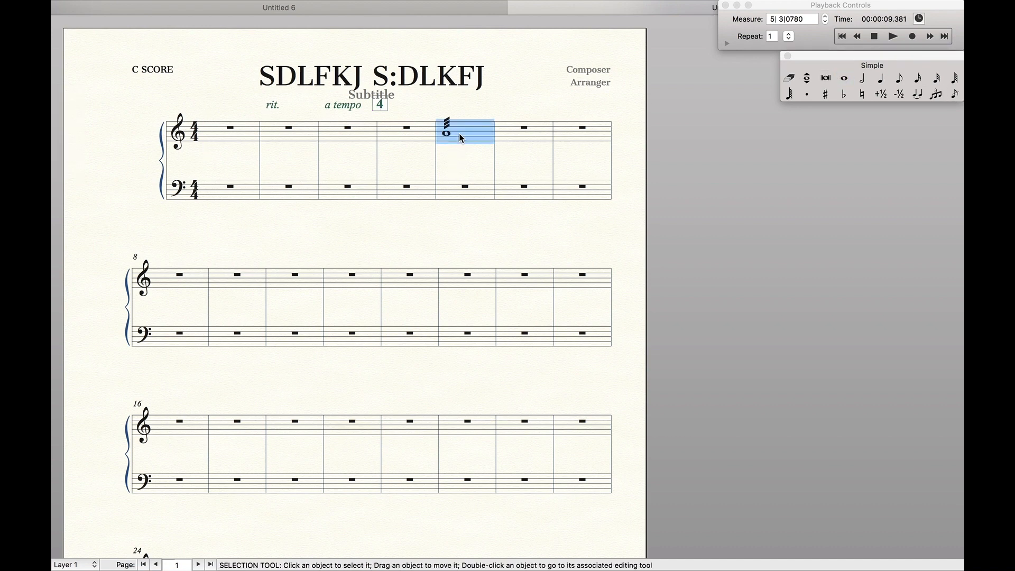
left_click(461, 164)
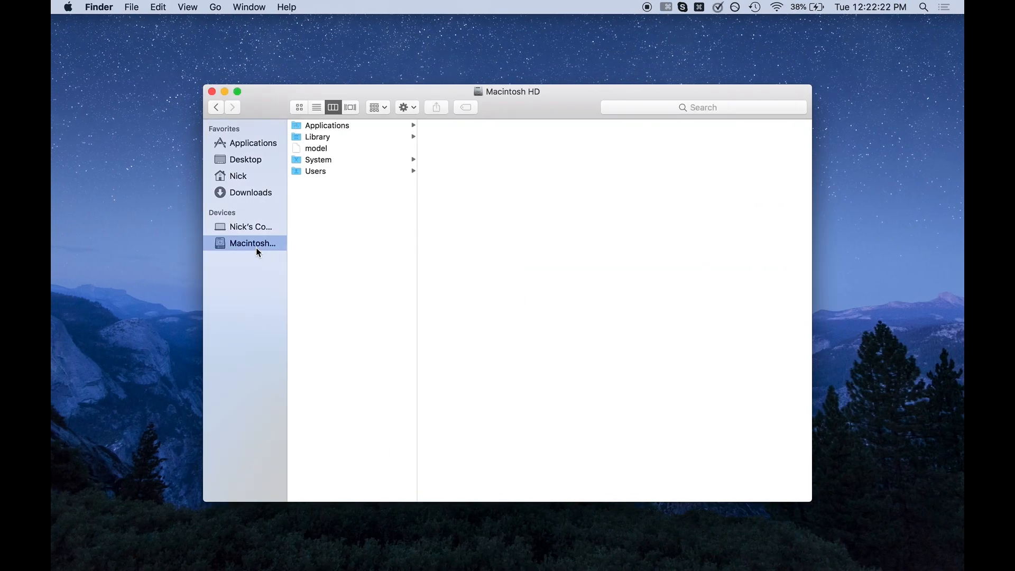
- Switch to Finder and open Engraved Style.musx from Library > Application Support > MakeMusic > Finale > Music Files > Document Styles
left_click(328, 139)
left_click(470, 126)
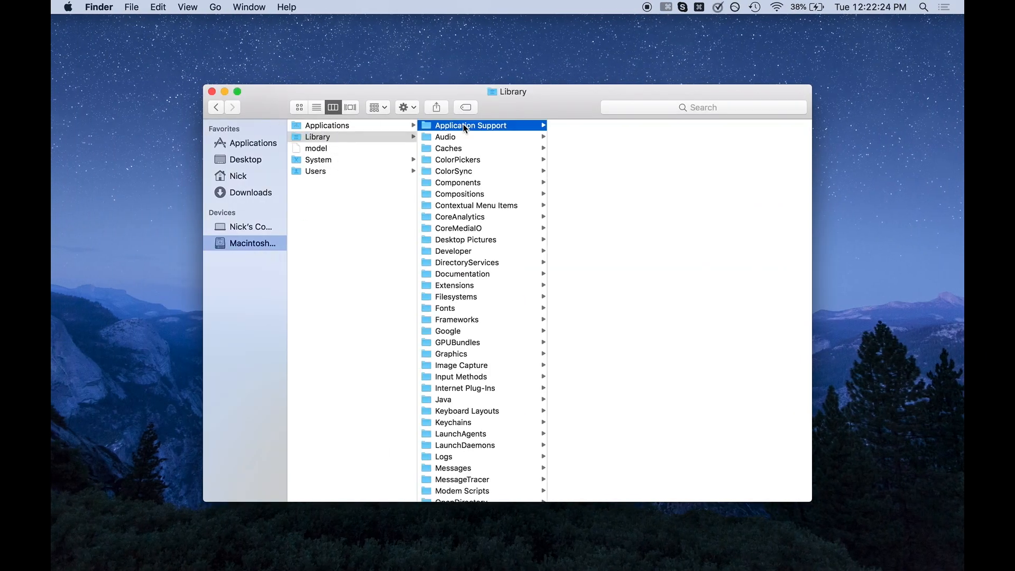
left_click(589, 320)
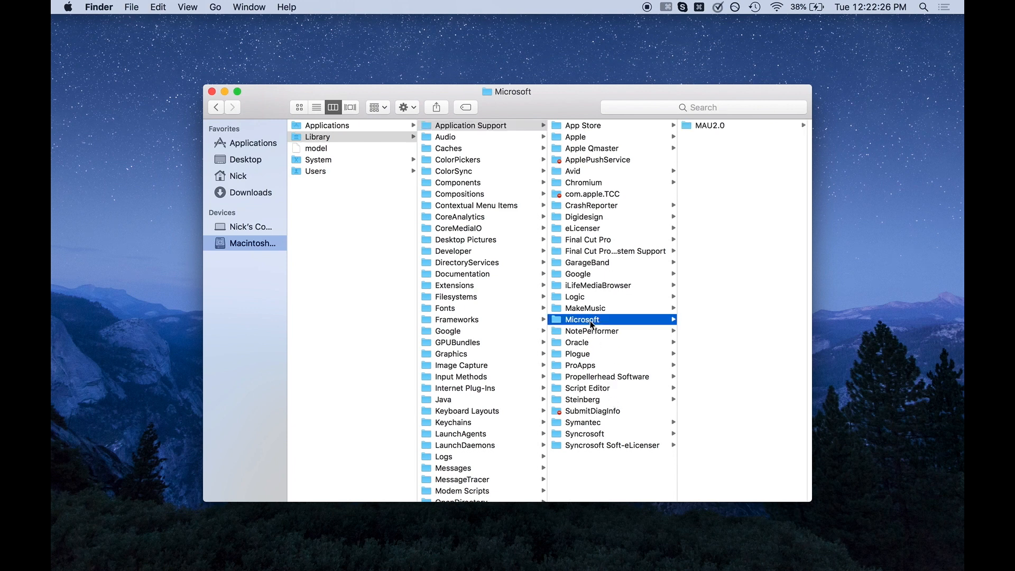
left_click(585, 309)
left_click(711, 138)
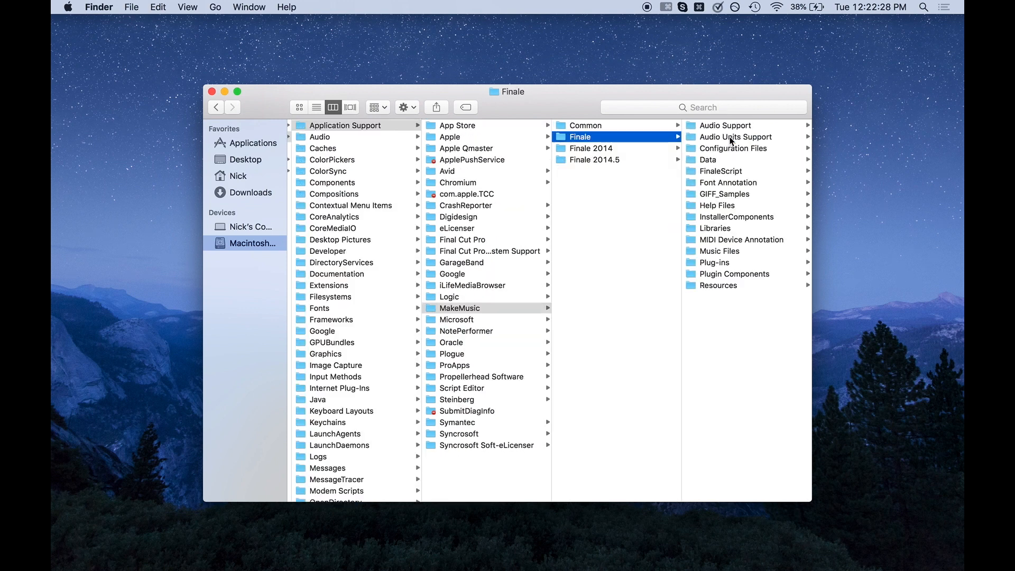
left_click(726, 252)
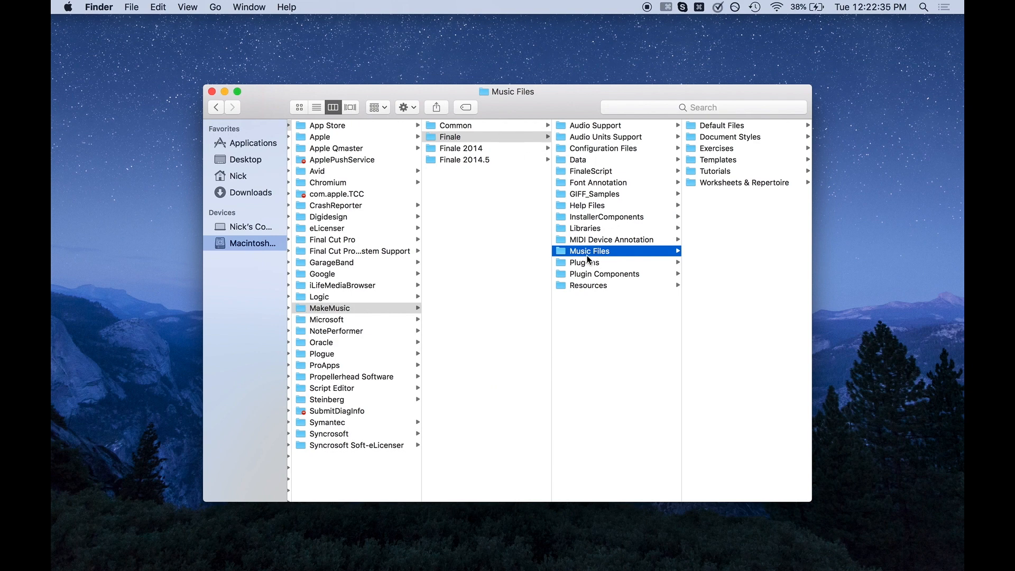
left_click(705, 138)
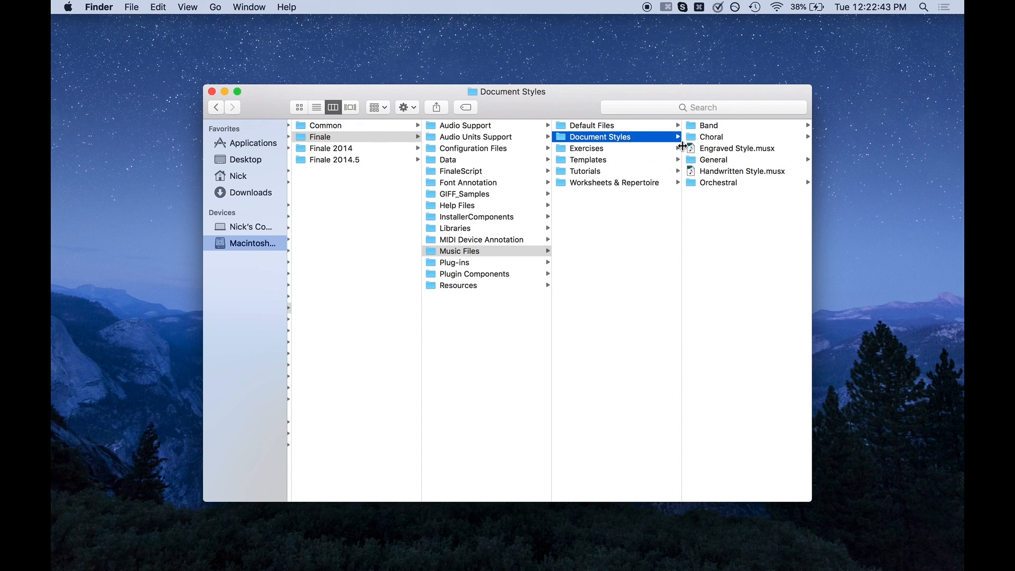
left_click(709, 150)
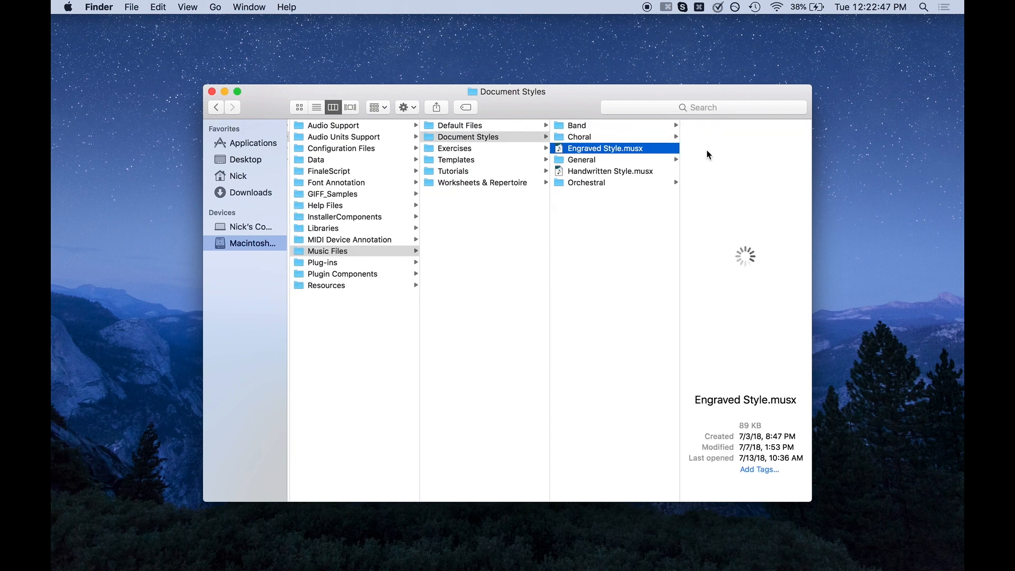
double_click(616, 150)
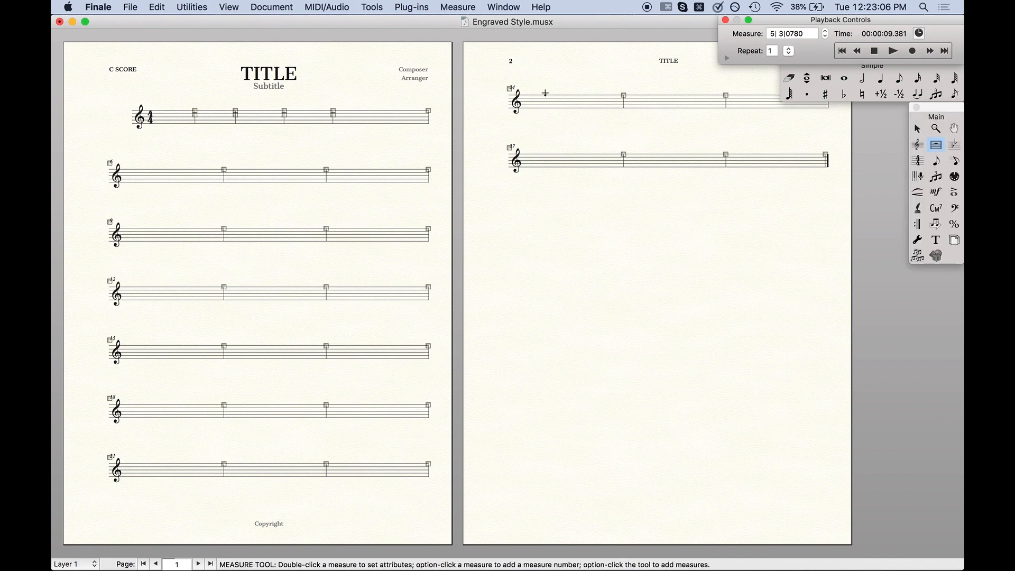
- Set linked-part measure numbers in the measure number region to show on the bottom staff instead of the top staff
left_click(457, 7)
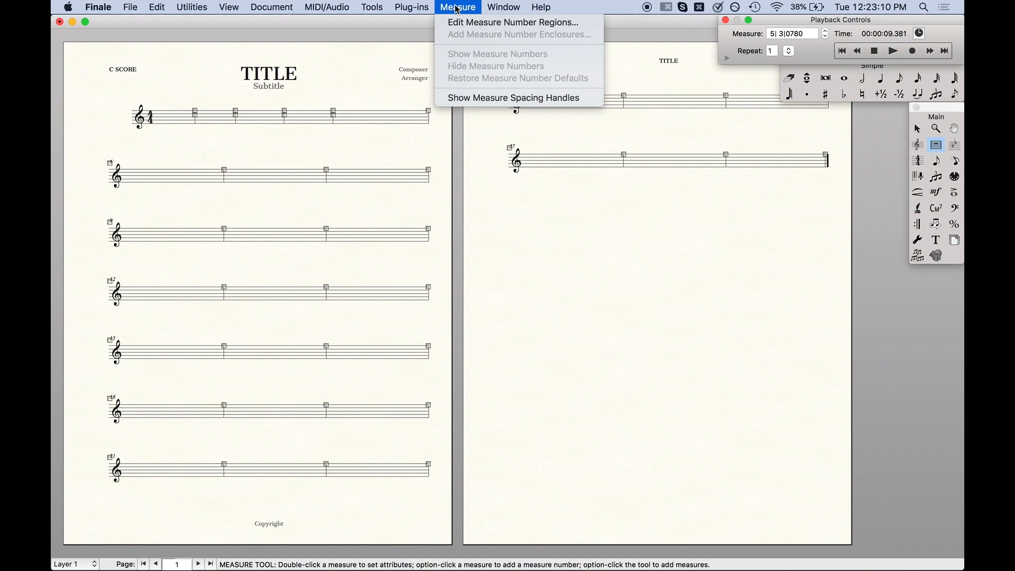
left_click(457, 27)
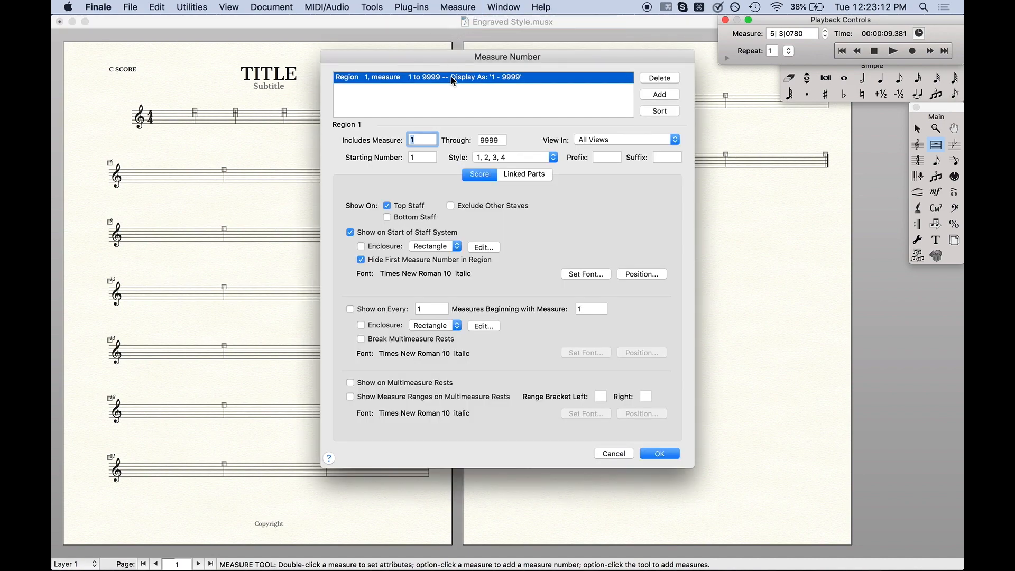
left_click(513, 177)
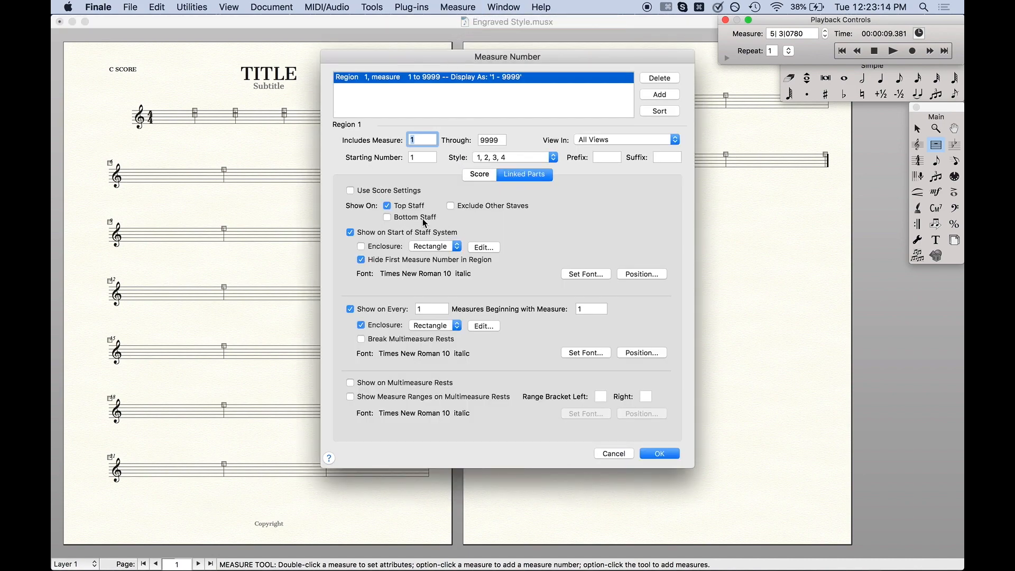
left_click(406, 206)
left_click(405, 218)
left_click(655, 452)
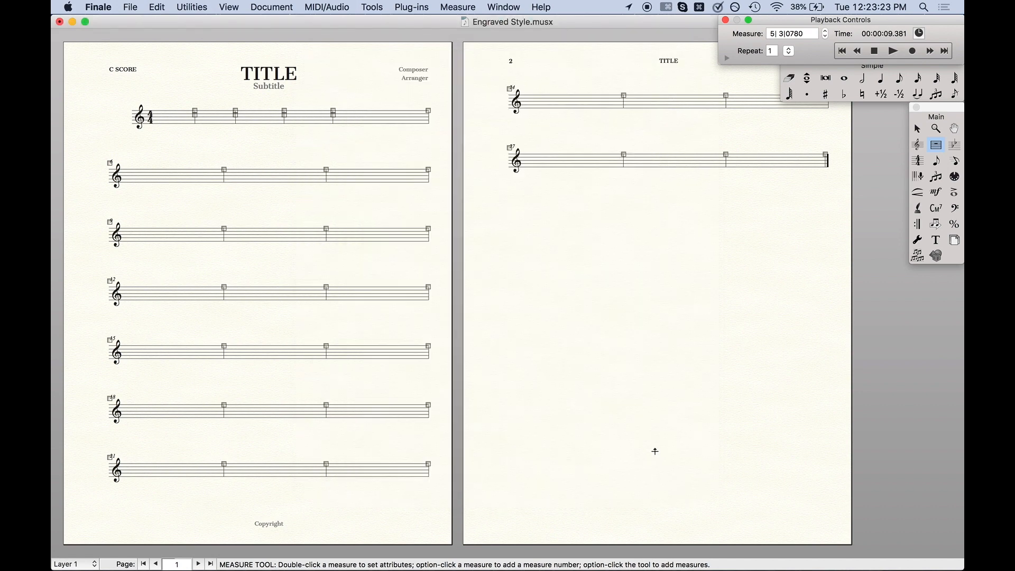
- Save the Engraved Style document and dismiss the error dialog
key("super+s")
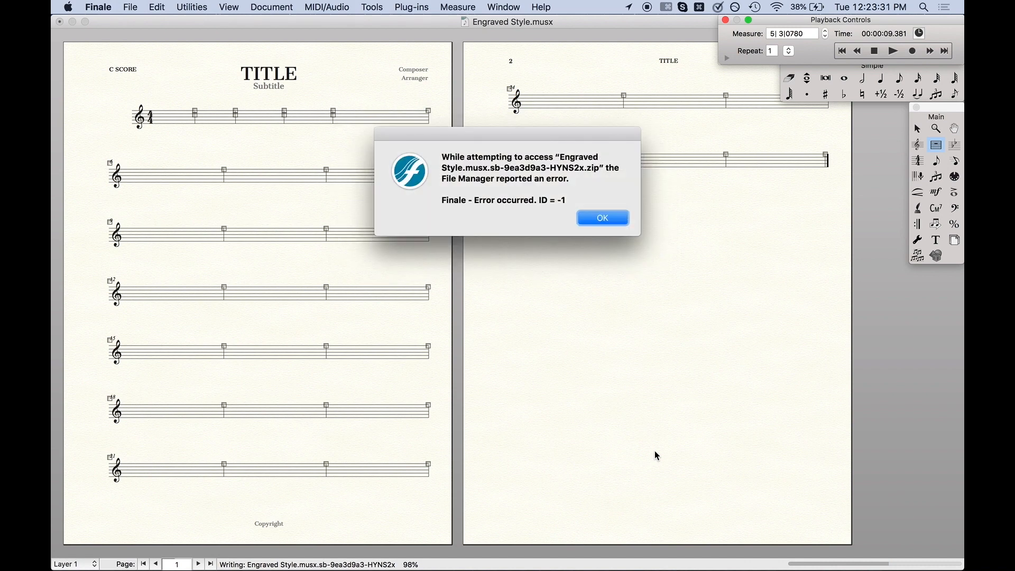
left_click(595, 218)
left_click(605, 96)
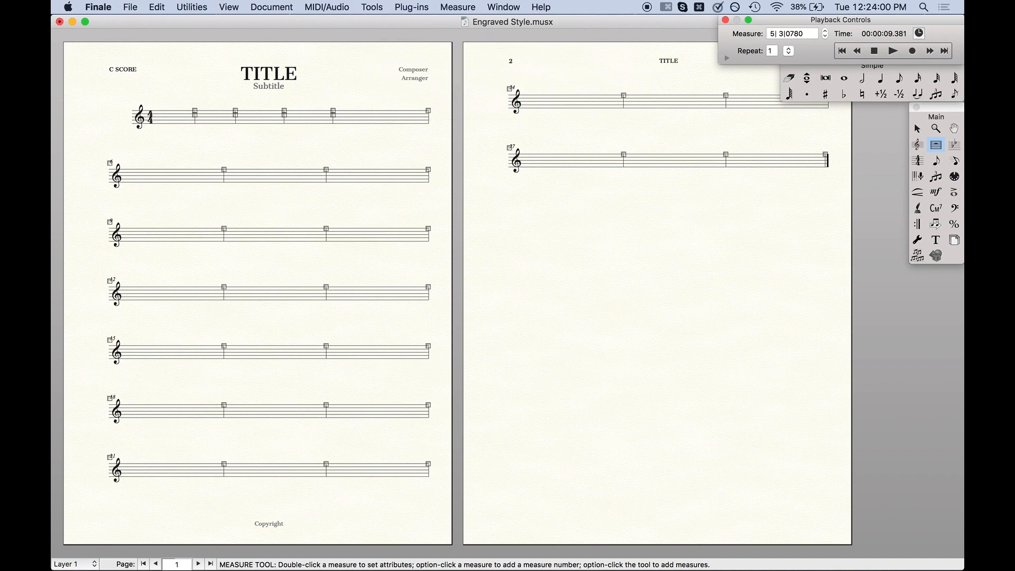
- Switch to Finder to inspect the Engraved Style.musx file, then return to Finale
key("super+space")
type("finde")
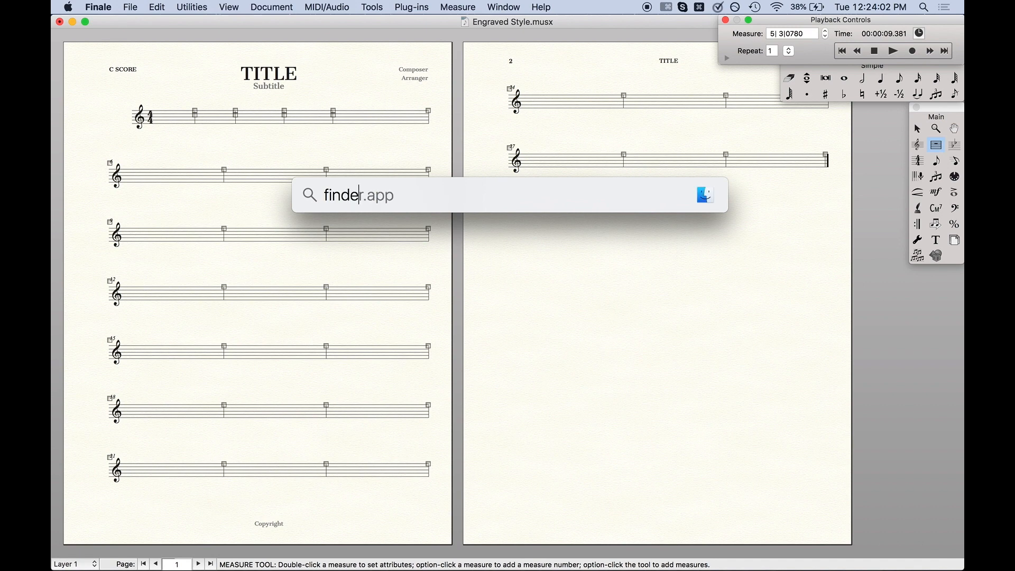
key("Return")
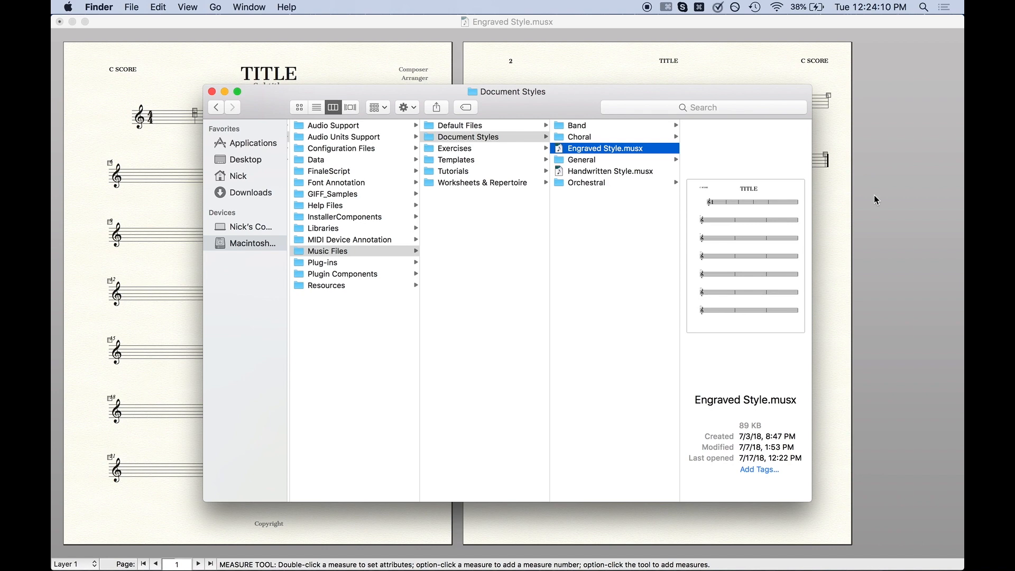
left_click(910, 217)
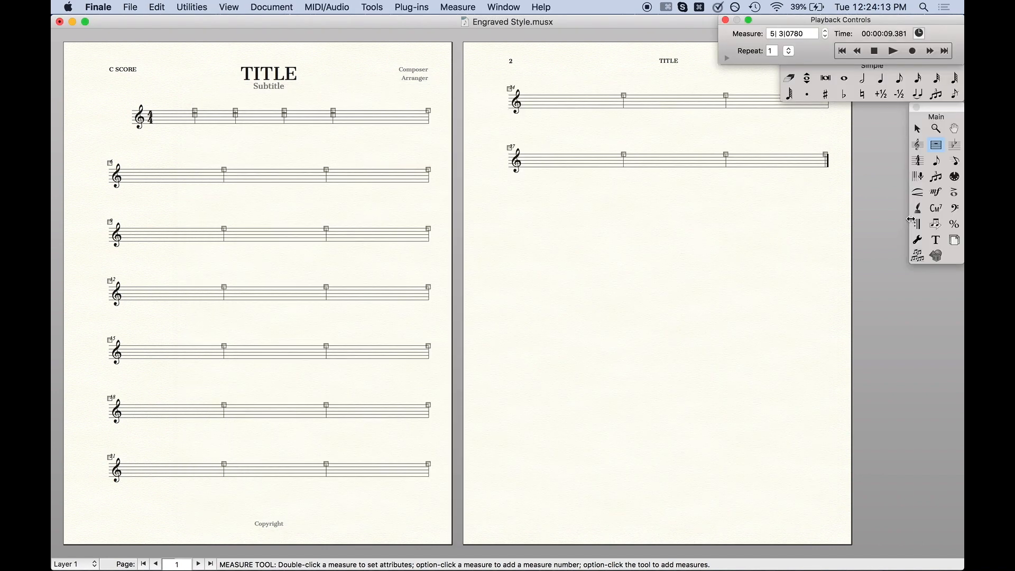
- Create a new score from the Orchestra (Full) ensemble with the Engraved Style document style
key("super+n")
scroll(359, 201, "down", 5)
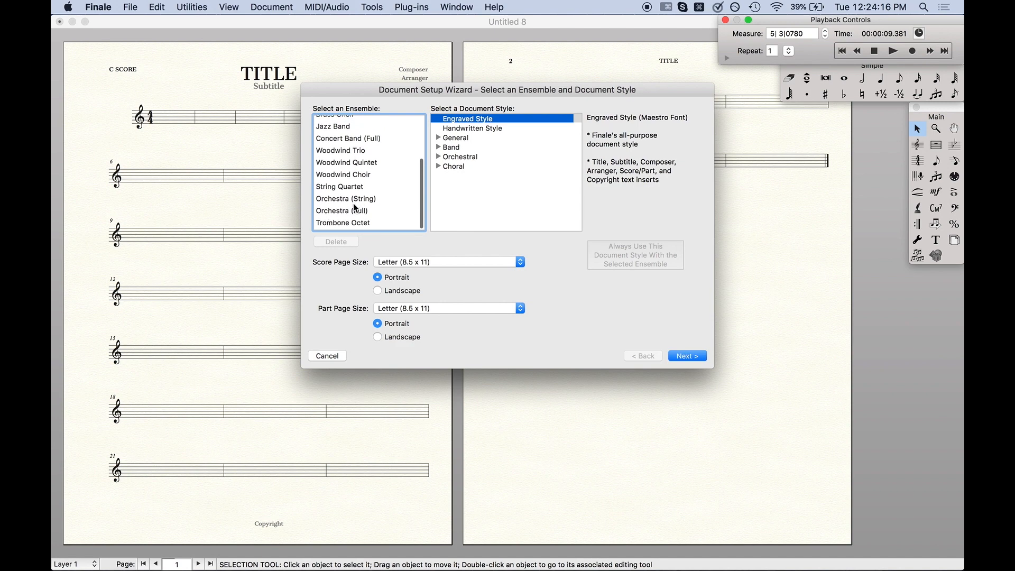
left_click(355, 211)
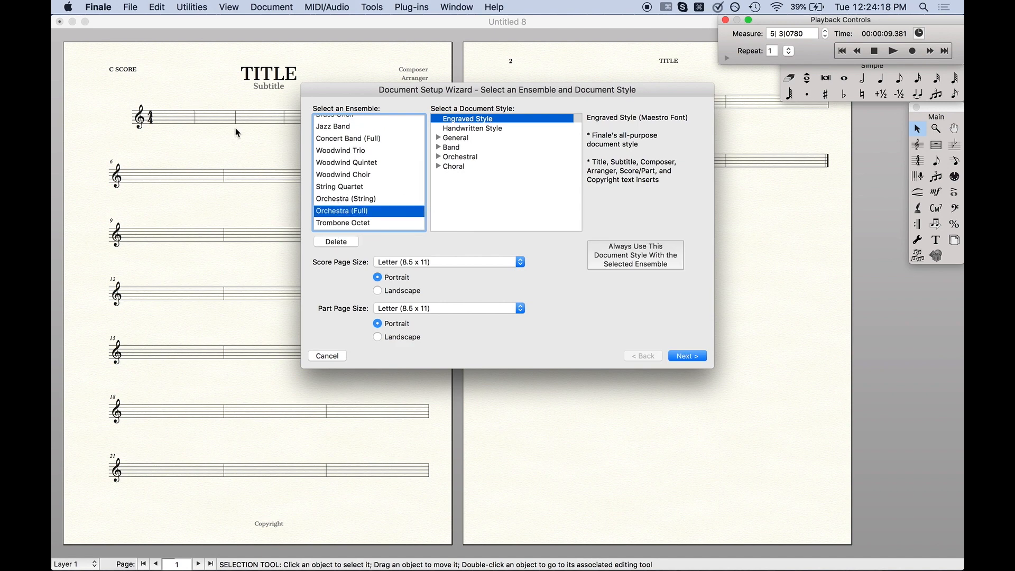
left_click(687, 355)
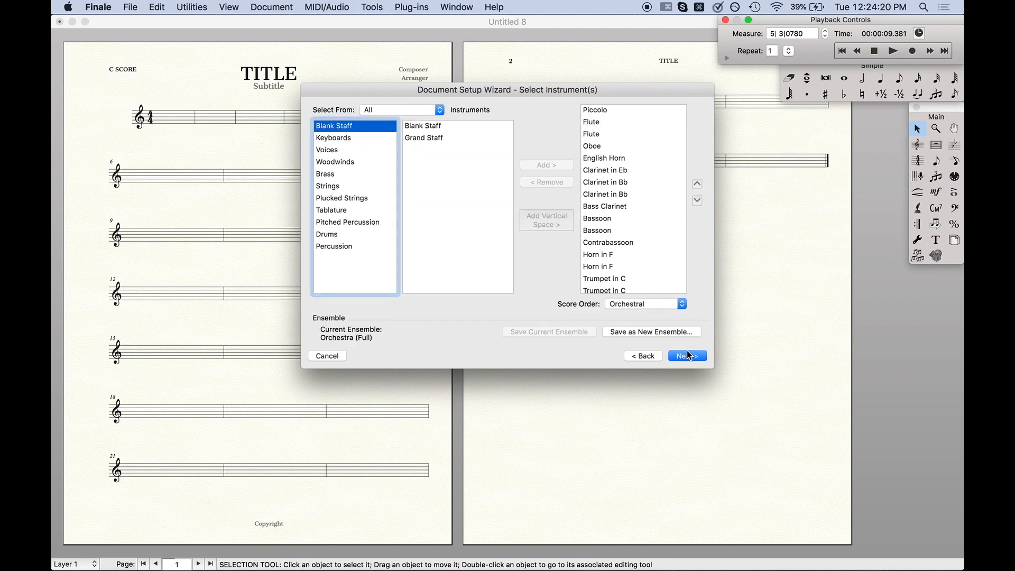
left_click(688, 355)
left_click(689, 356)
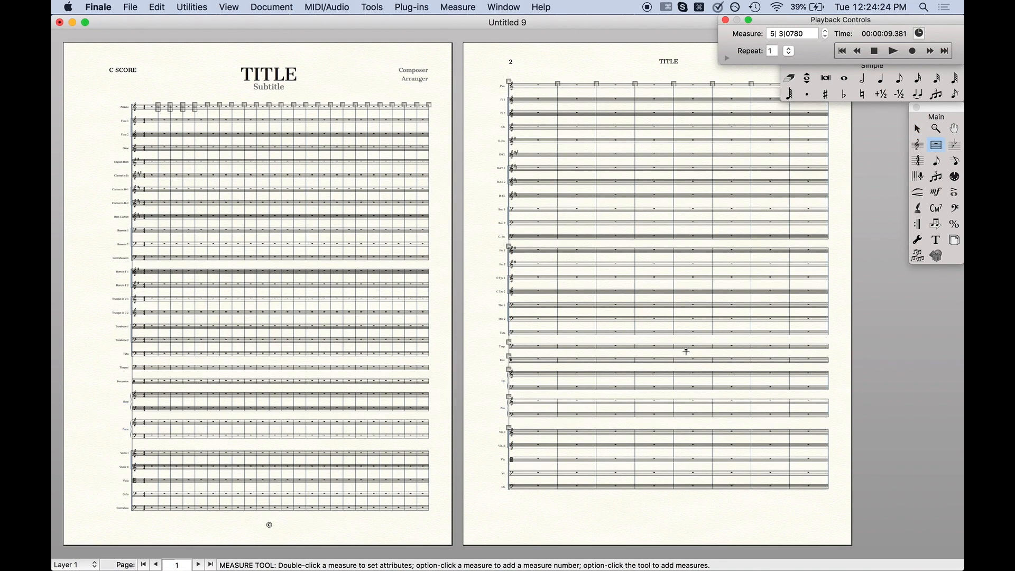
key("Escape")
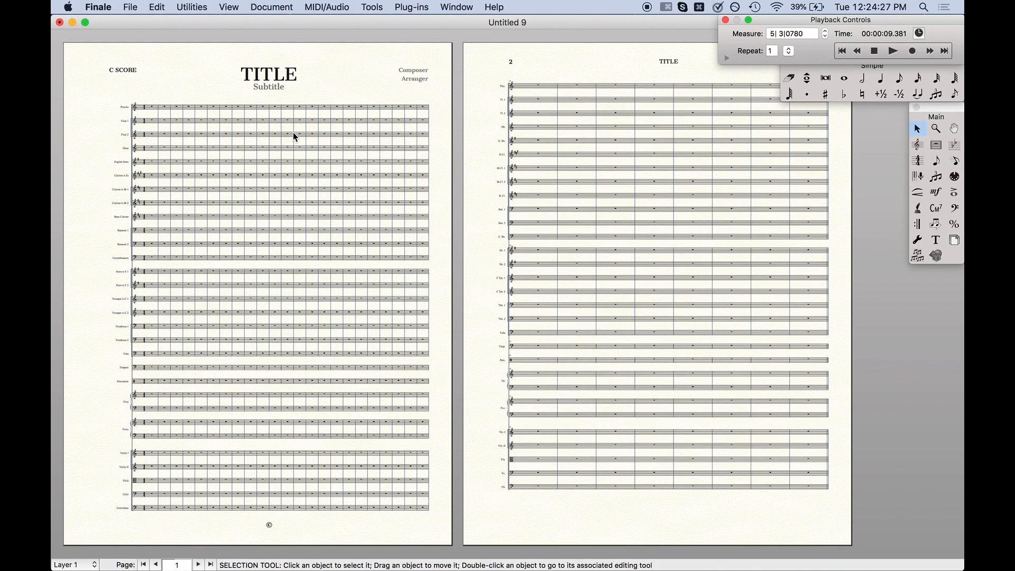
- Add a Vivace tempo mark above an early measure of the Piccolo staff
key("super+1")
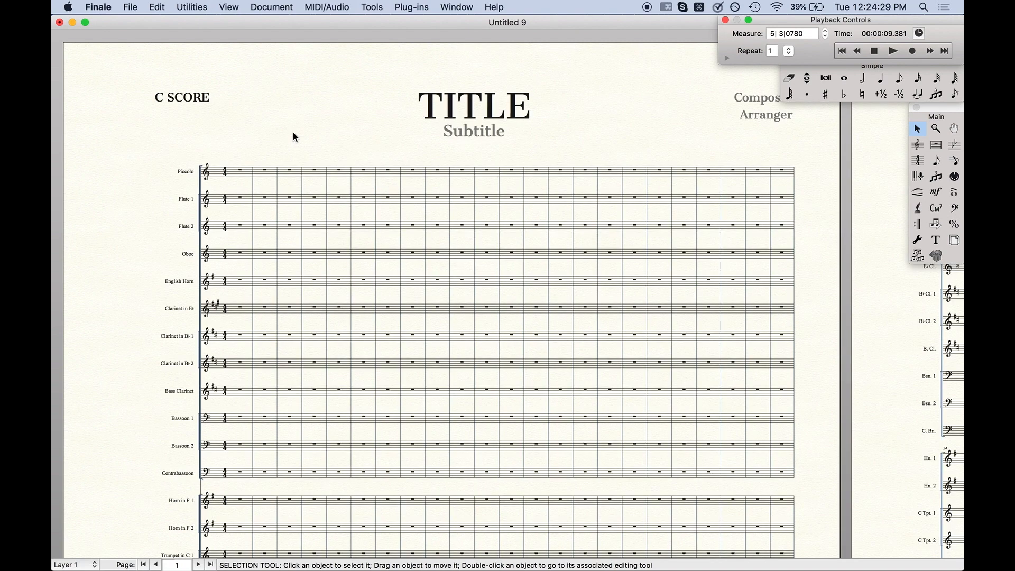
key("ctrl+e")
double_click(385, 170)
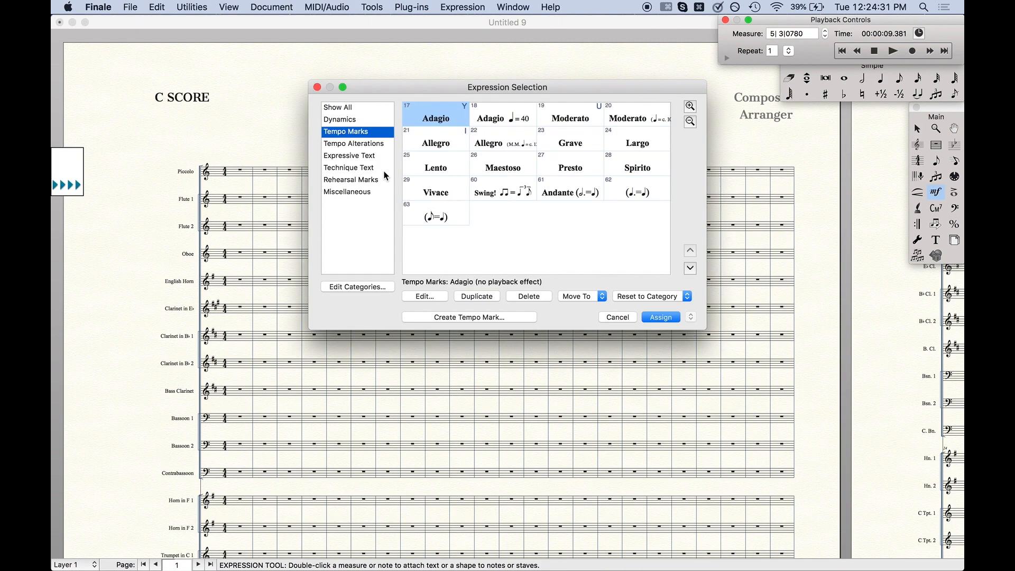
double_click(436, 186)
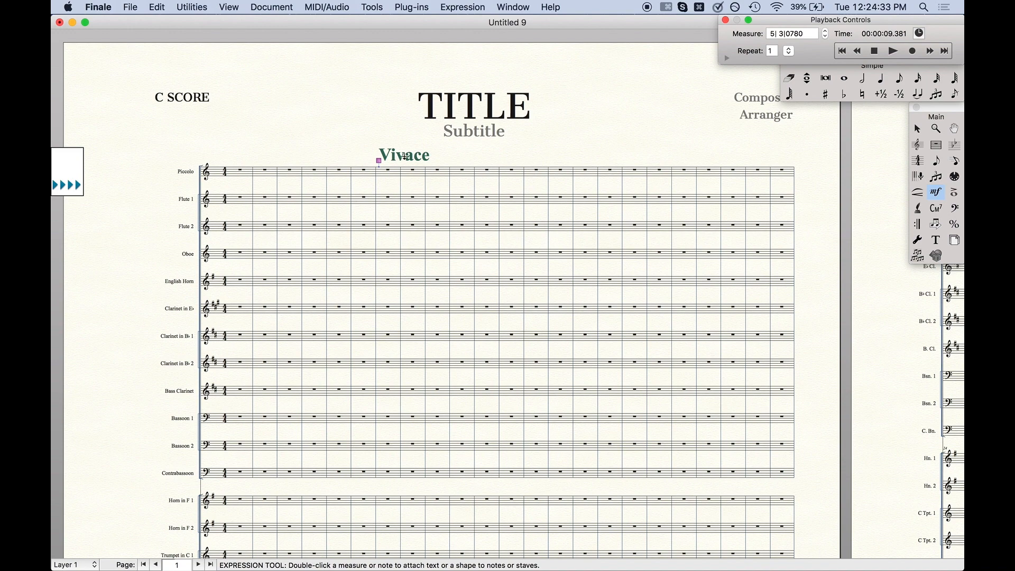
- Add a boxed 9 rehearsal mark and rit. and a tempo expressions next to the Vivace mark
left_click(438, 169)
left_click(453, 170)
left_click(474, 169)
key("Escape")
key("alt+super+comma")
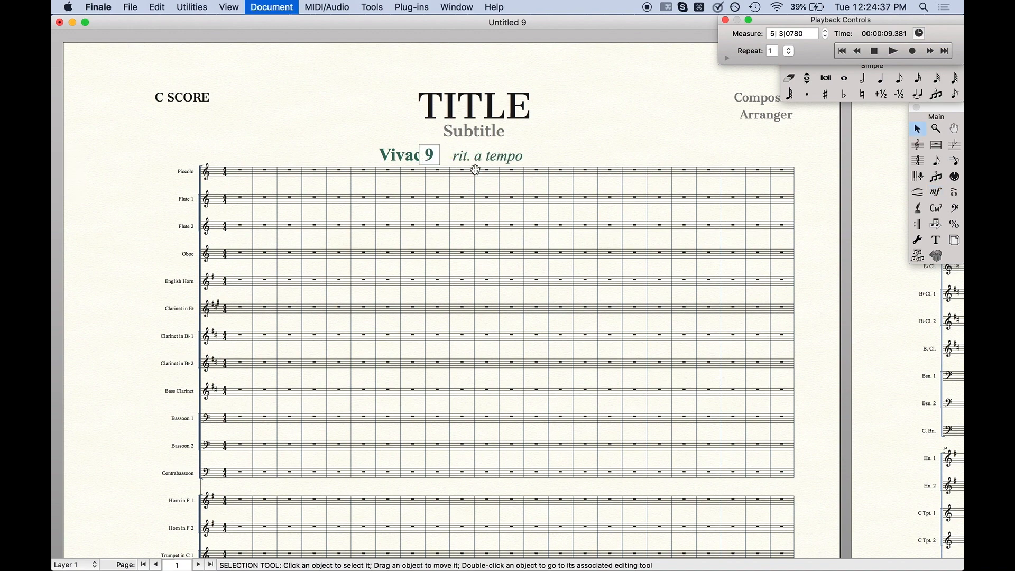
- View the Contrabass linked part, then return to the full score
key("alt+super+comma")
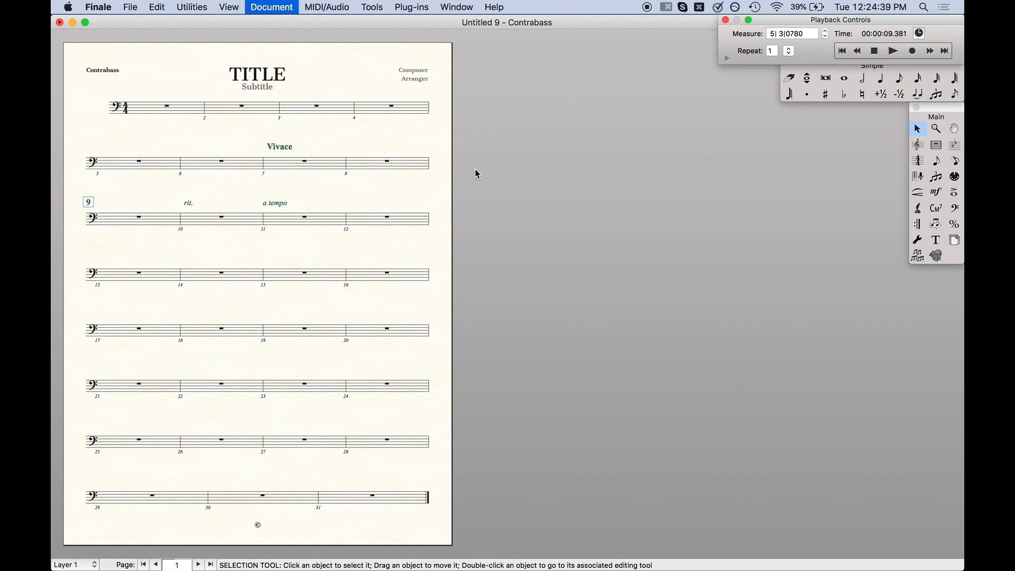
scroll(477, 173, "up", 10)
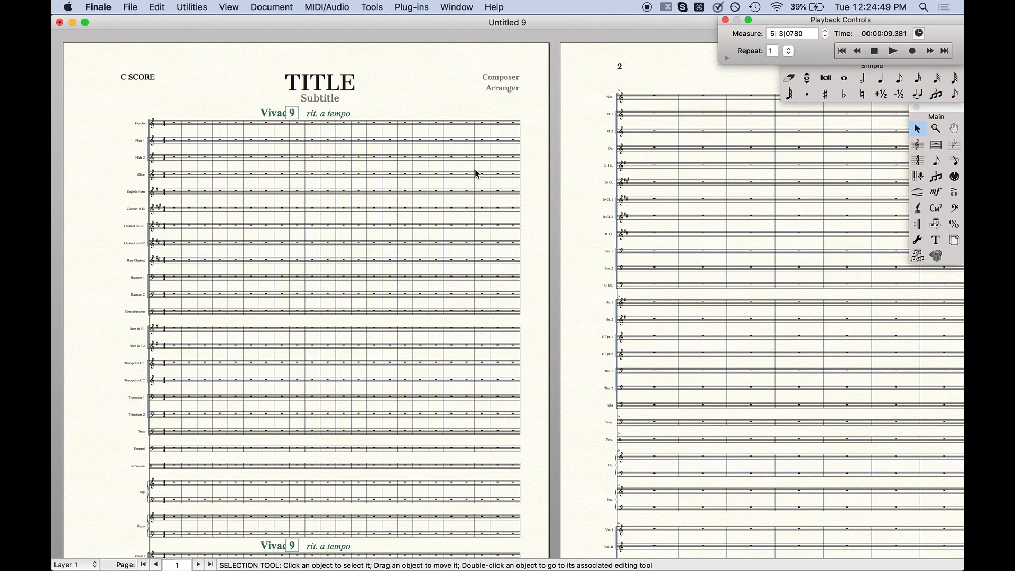
- Try enabling Display Rests in Empty Measures for the first staff of Untitled 8, then undo it
key("super+grave")
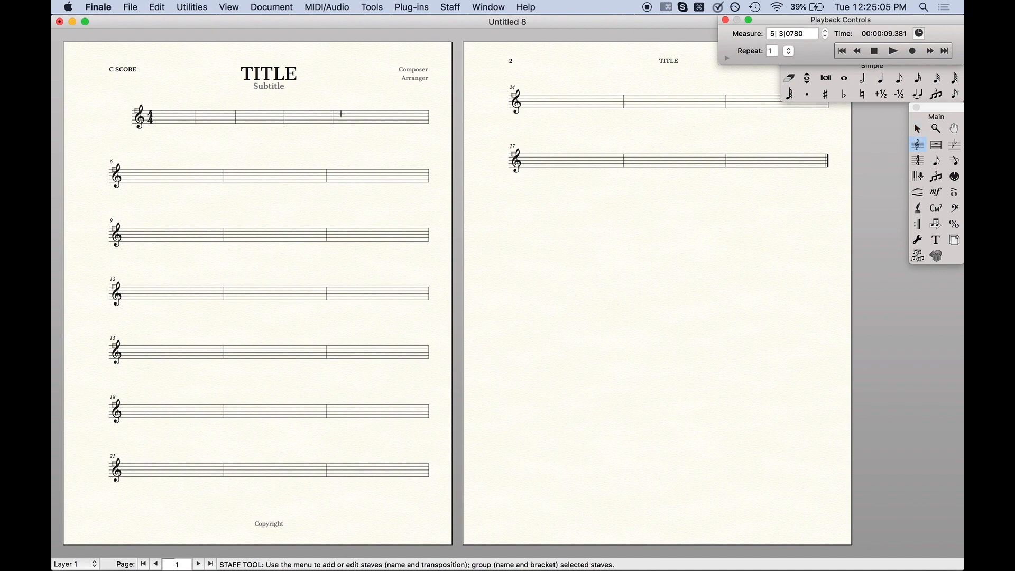
double_click(341, 114)
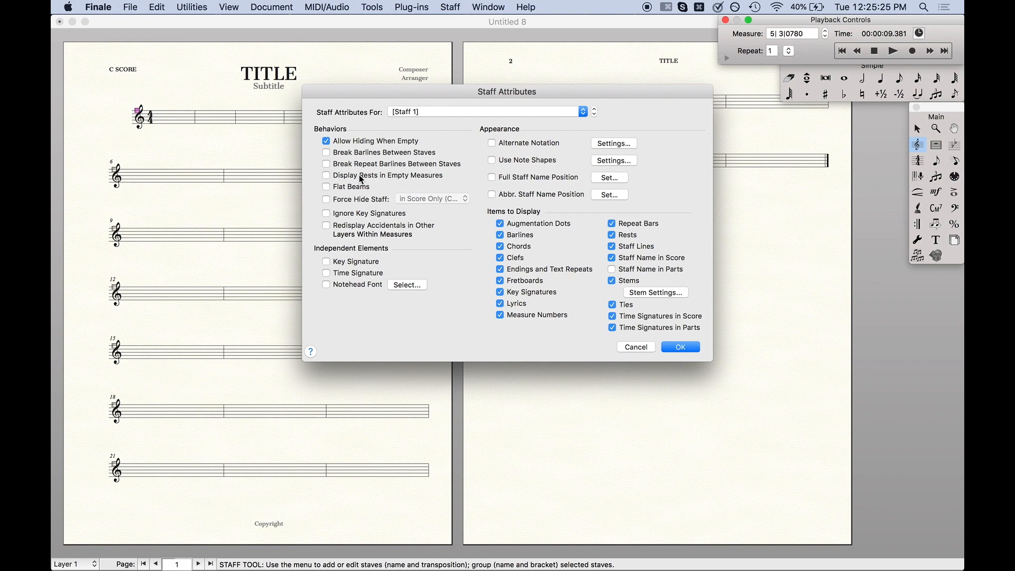
left_click(360, 174)
left_click(680, 346)
key("super+z")
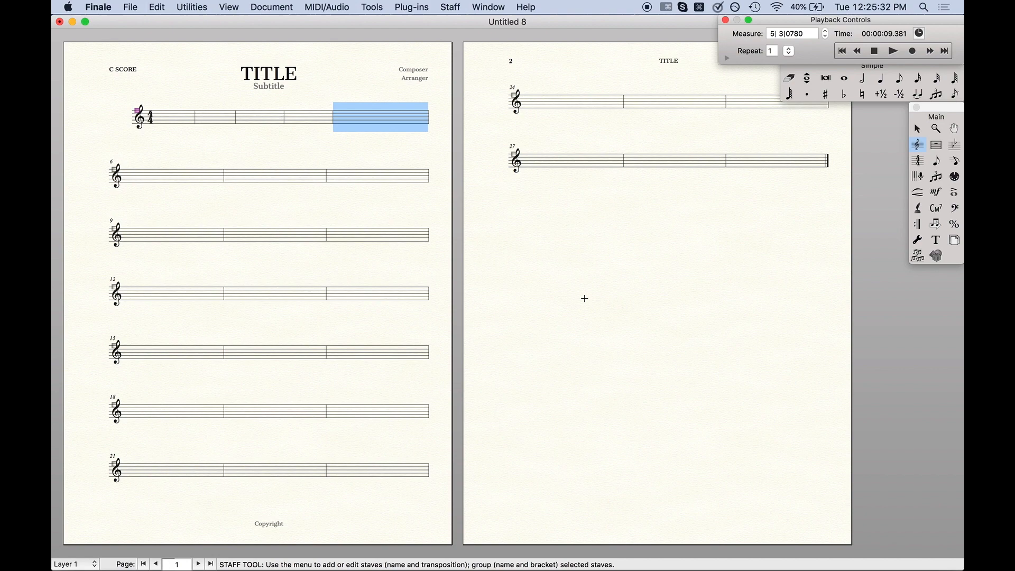
- Open the Expression Selection on measure 24 of Untitled 8 and browse its categories, including the measure-number rehearsal mark, then cancel
key("super+grave")
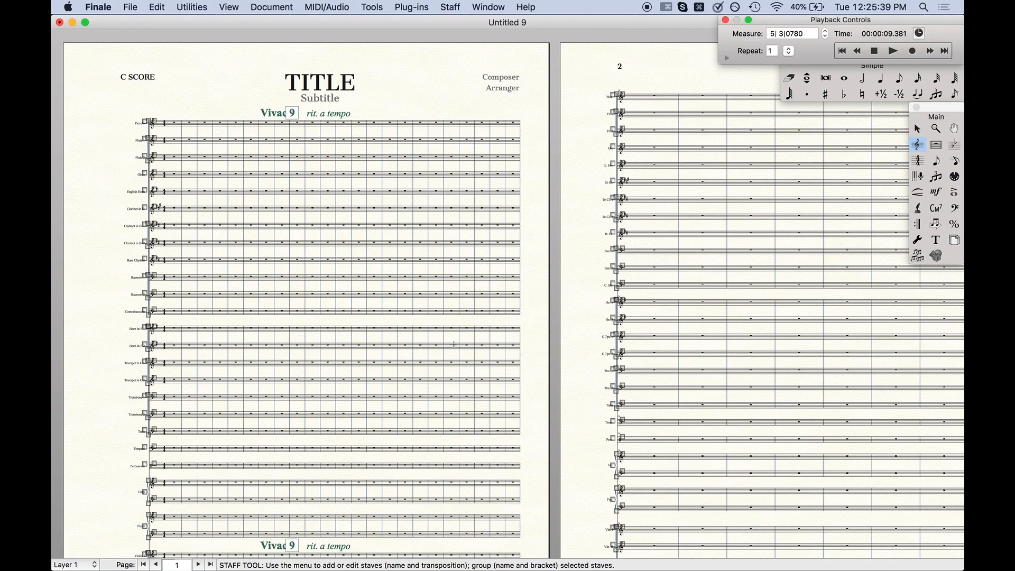
key("super+grave")
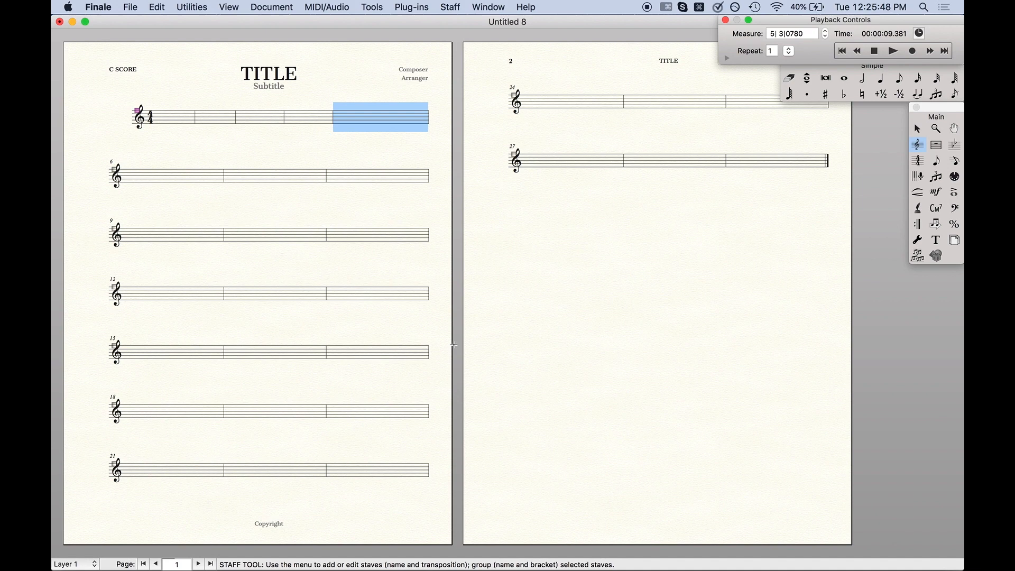
left_click(939, 200)
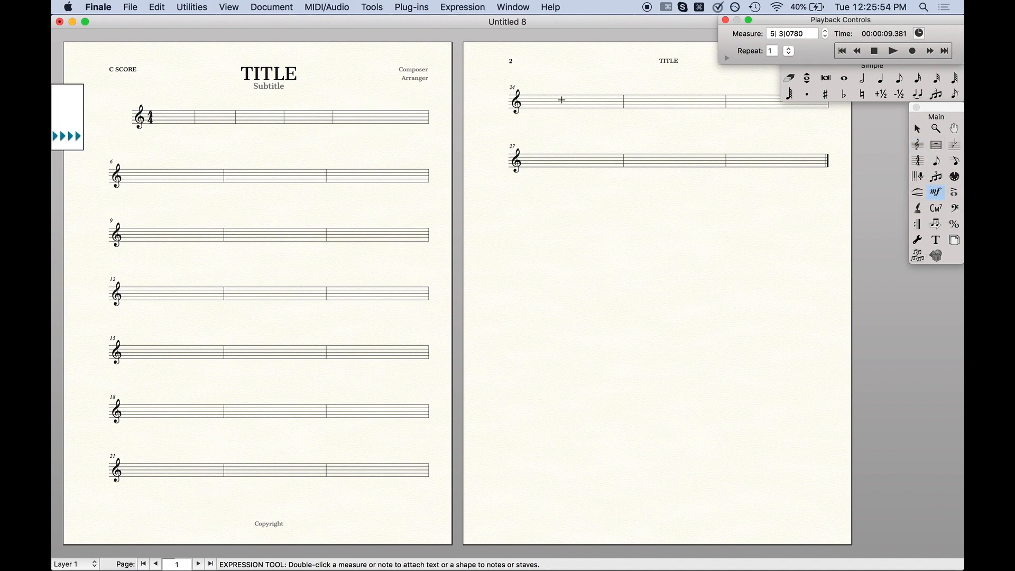
double_click(562, 102)
left_click(355, 121)
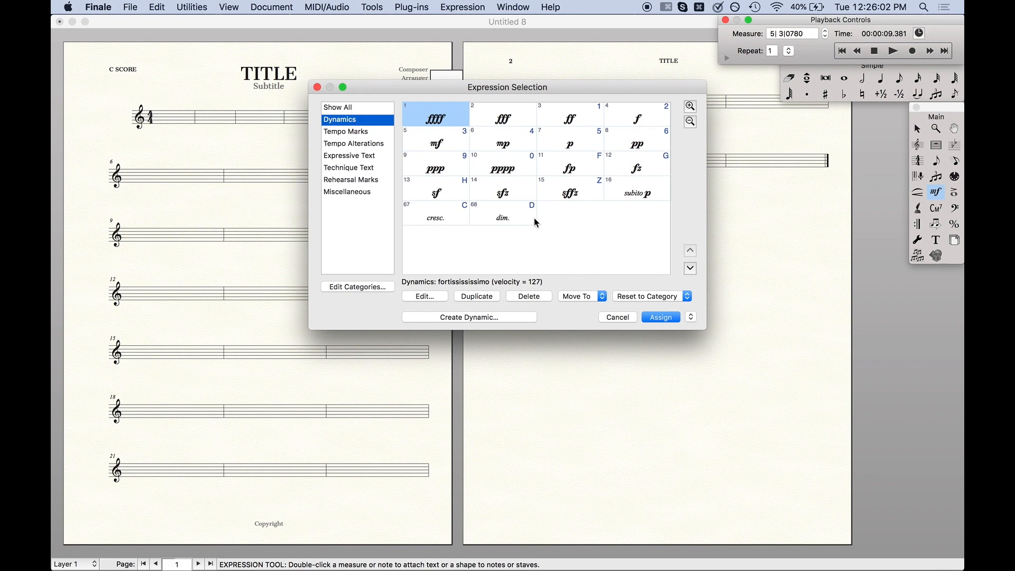
left_click(352, 169)
scroll(528, 189, "down", 3)
scroll(529, 189, "up", 3)
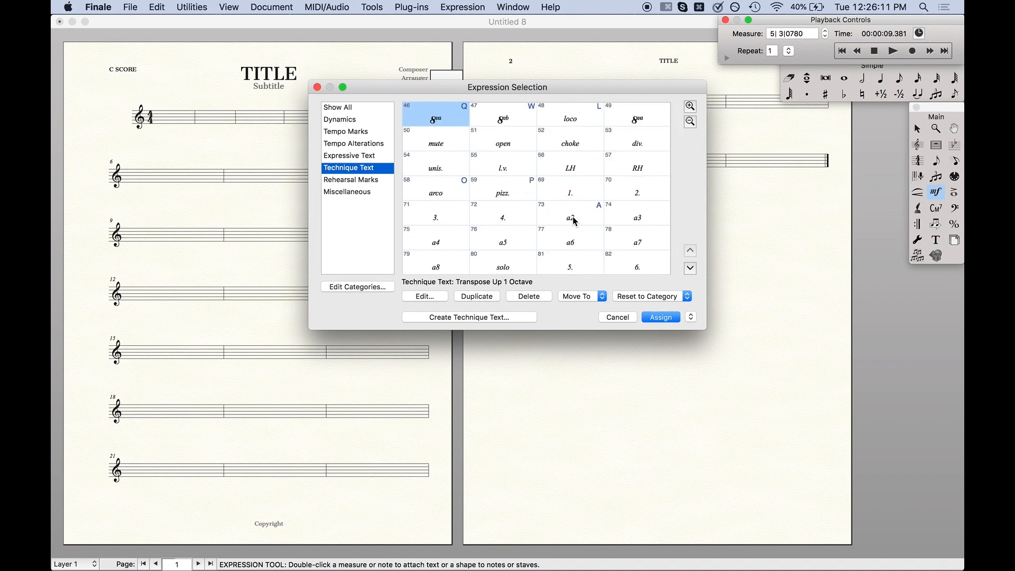
left_click(355, 194)
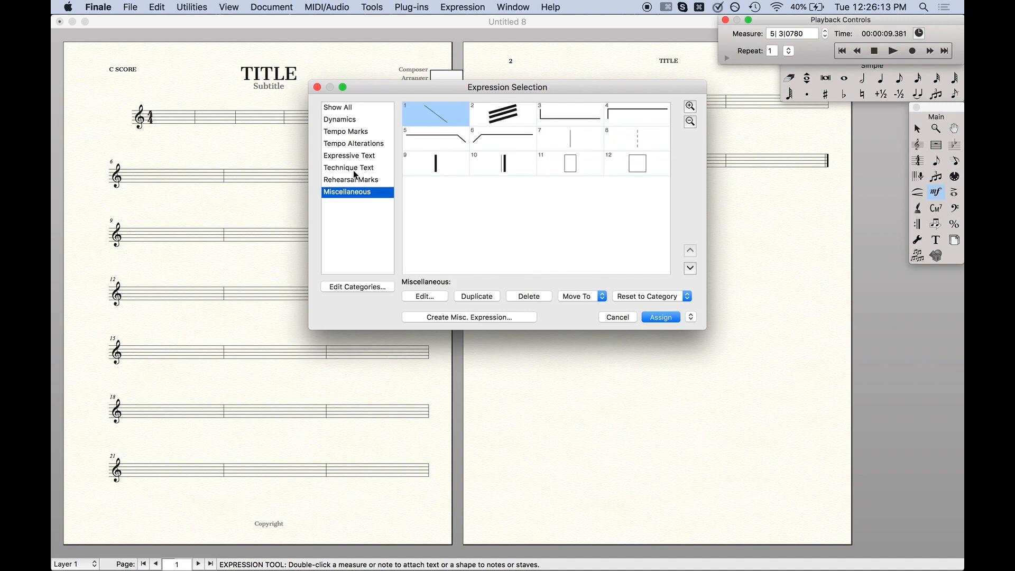
left_click(351, 180)
left_click(576, 109)
left_click(385, 191)
left_click(364, 180)
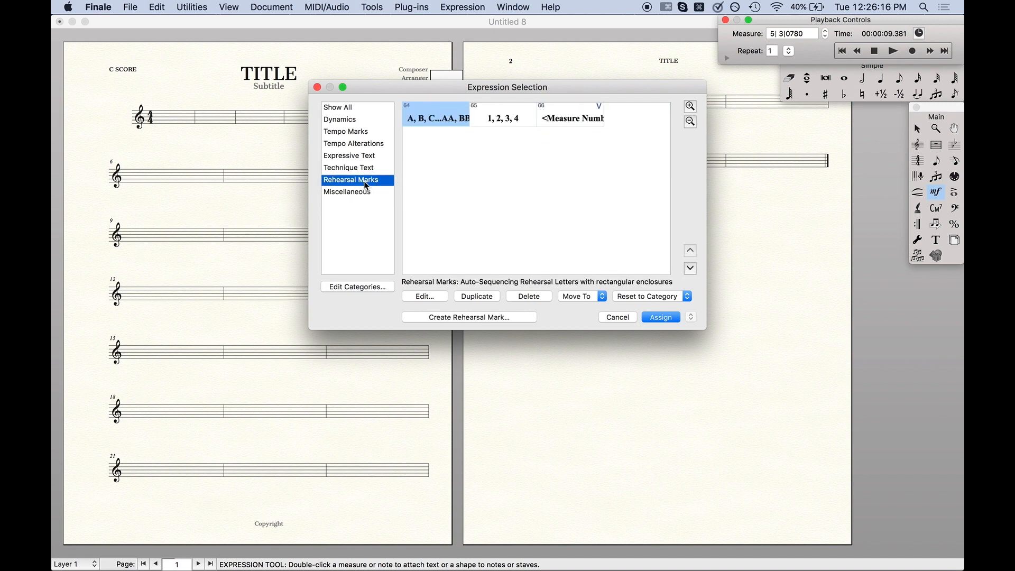
left_click(568, 108)
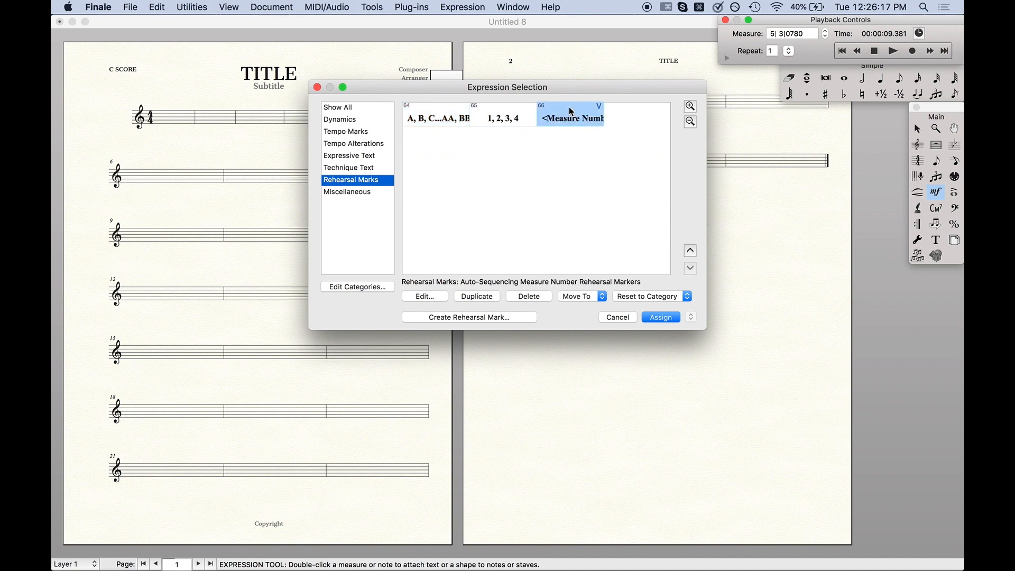
left_click(616, 316)
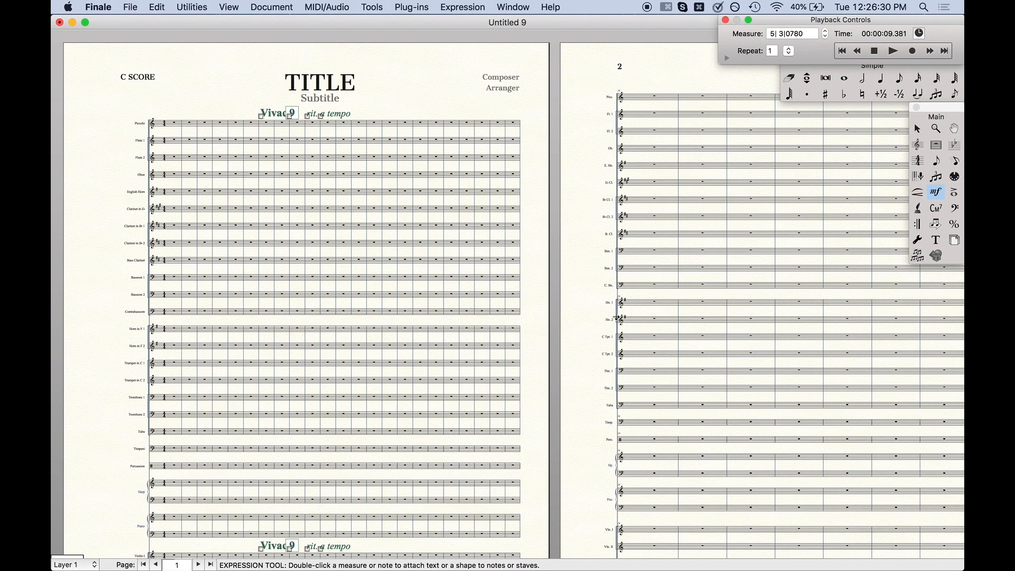
scroll(560, 329, "down", 3)
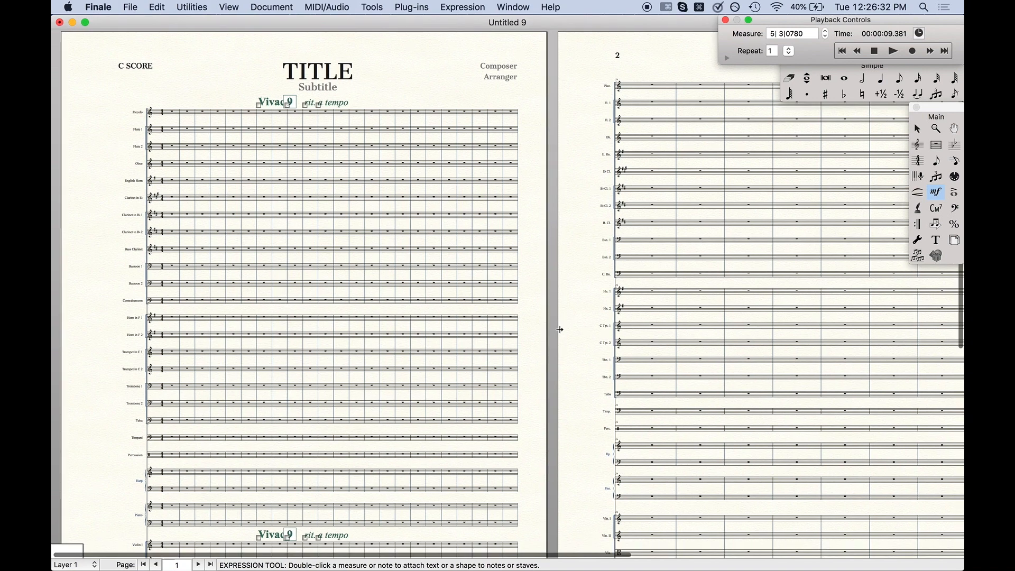